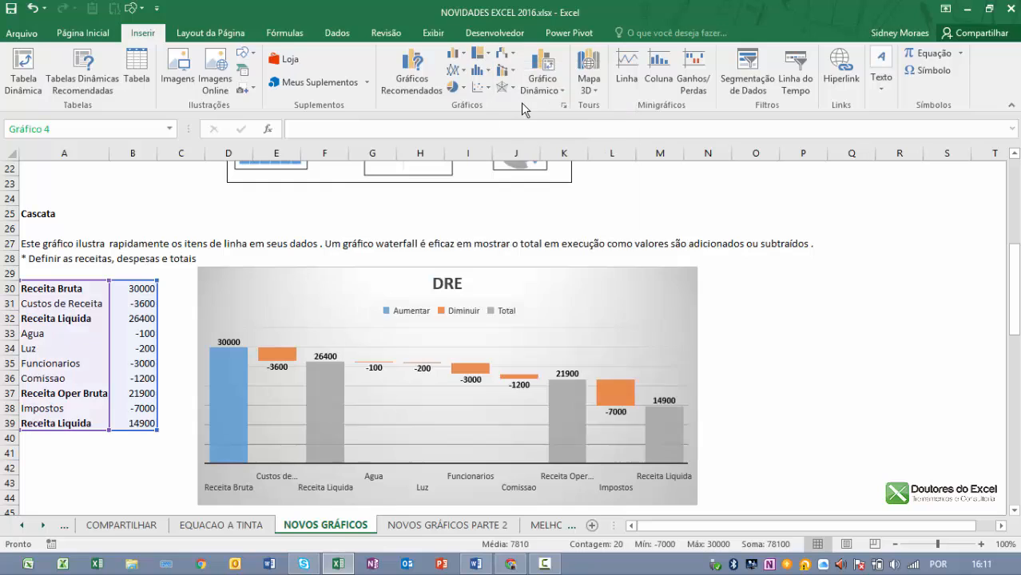
# - Enlarge the new waterfall chart over the existing DRE chart and apply the third chart style with the grey gradient background
pyautogui.scroll(-1, 488, 267)
pyautogui.moveTo(341, 193); pyautogui.dragTo(187, 189)
pyautogui.moveTo(701, 407); pyautogui.dragTo(732, 461)
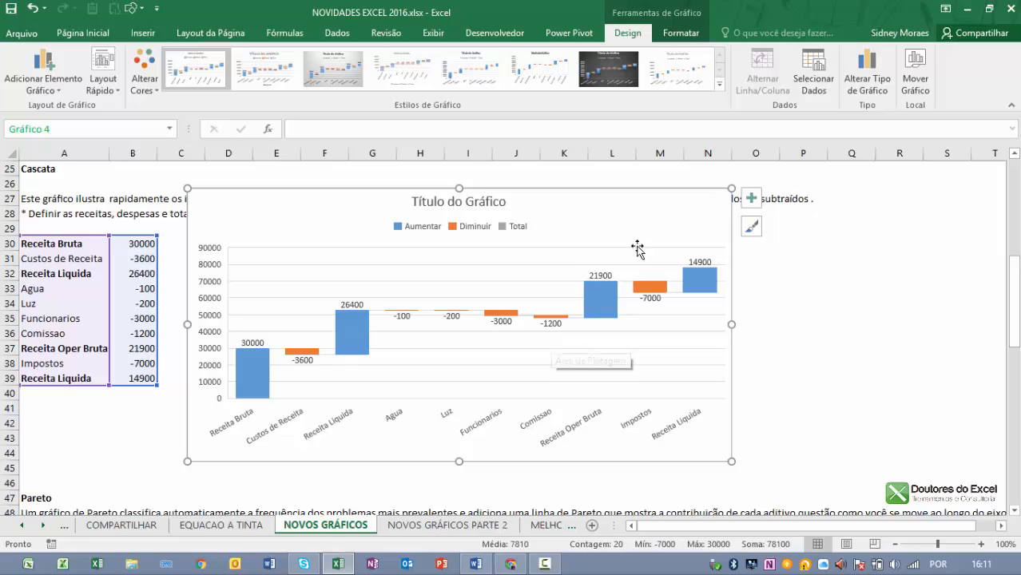
pyautogui.click(752, 229)
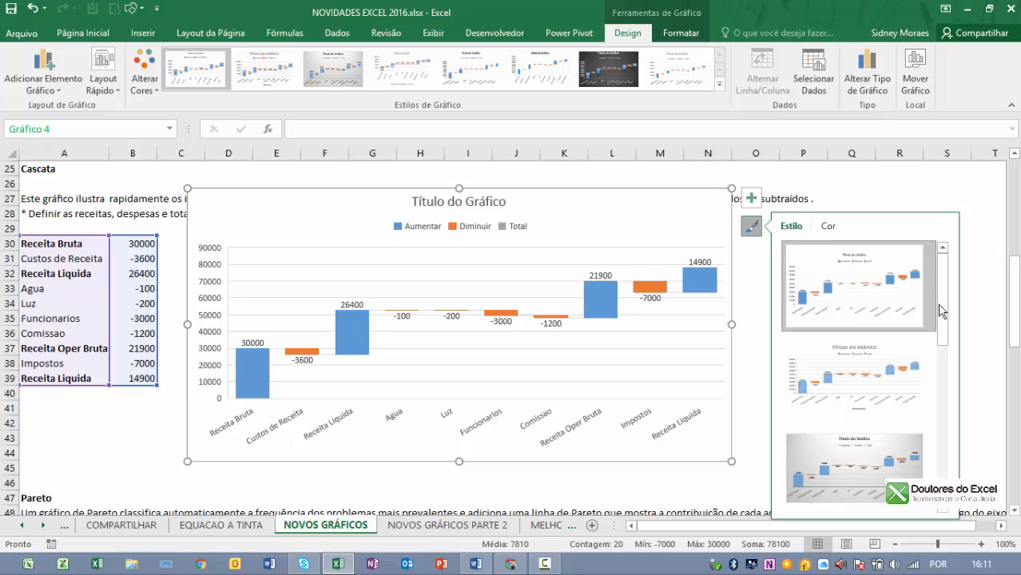
pyautogui.click(859, 486)
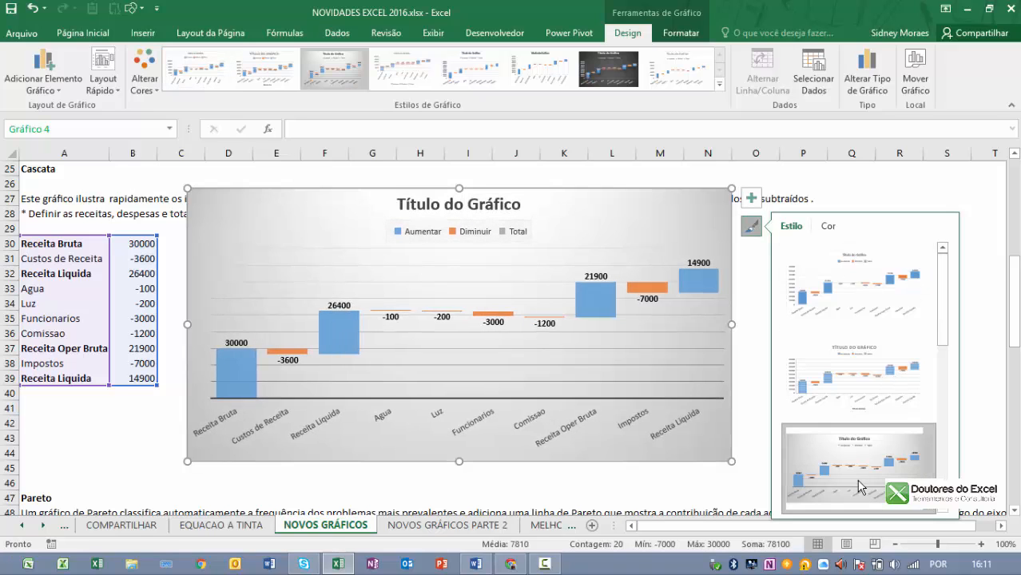
# - Replace the waterfall chart's placeholder title with "DRE"
pyautogui.click(421, 210)
pyautogui.moveTo(404, 205); pyautogui.dragTo(518, 204)
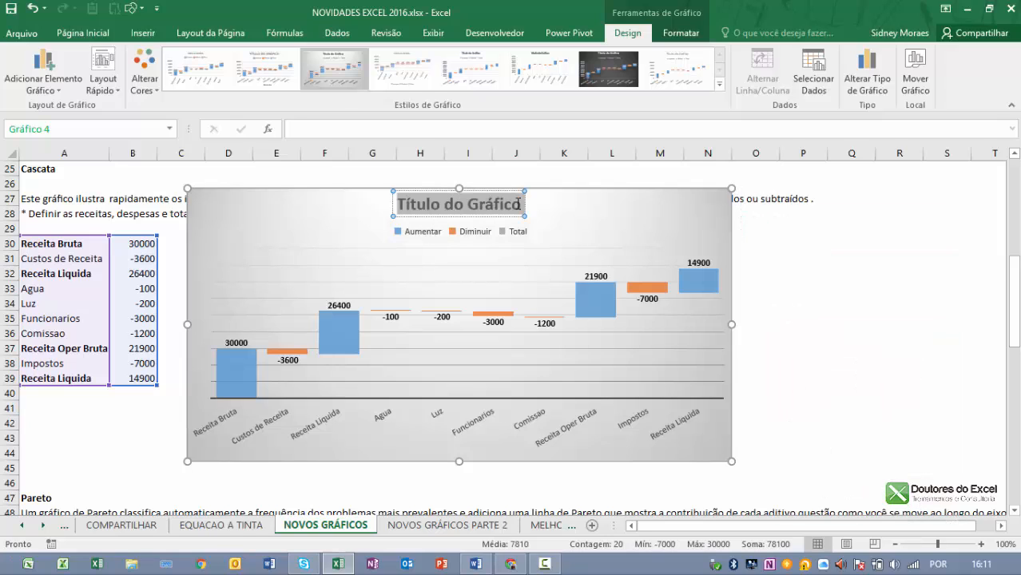
pyautogui.write('d')
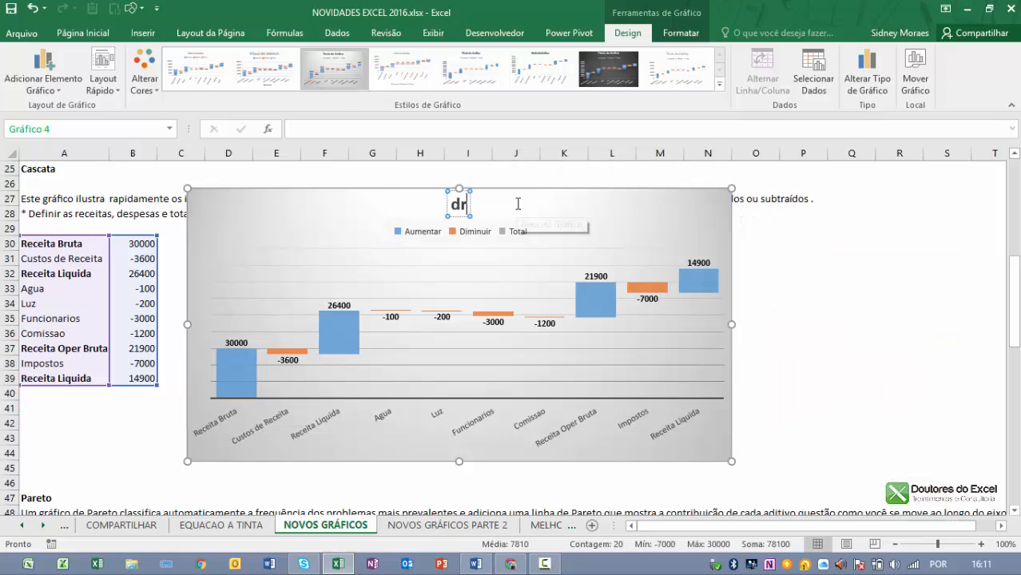
pyautogui.press('BackSpace')
pyautogui.write('DRE')
pyautogui.click(899, 407)
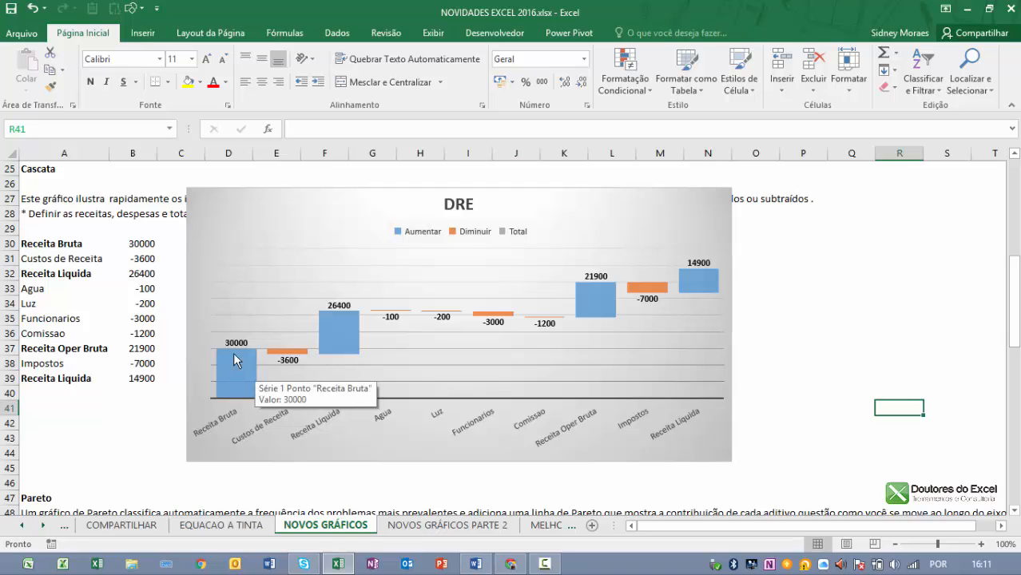
pyautogui.click(339, 330)
pyautogui.click(340, 331)
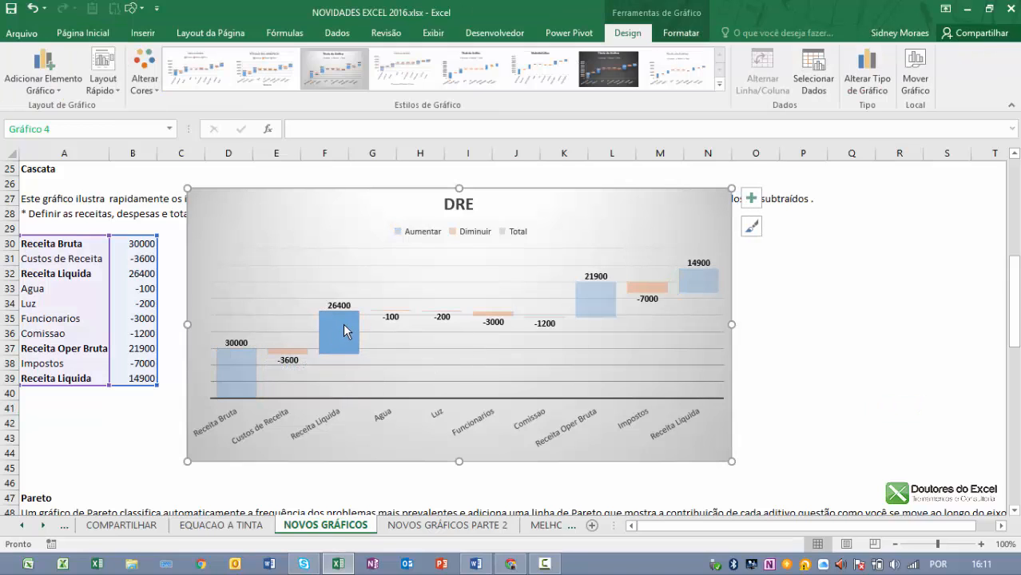
pyautogui.click(601, 308)
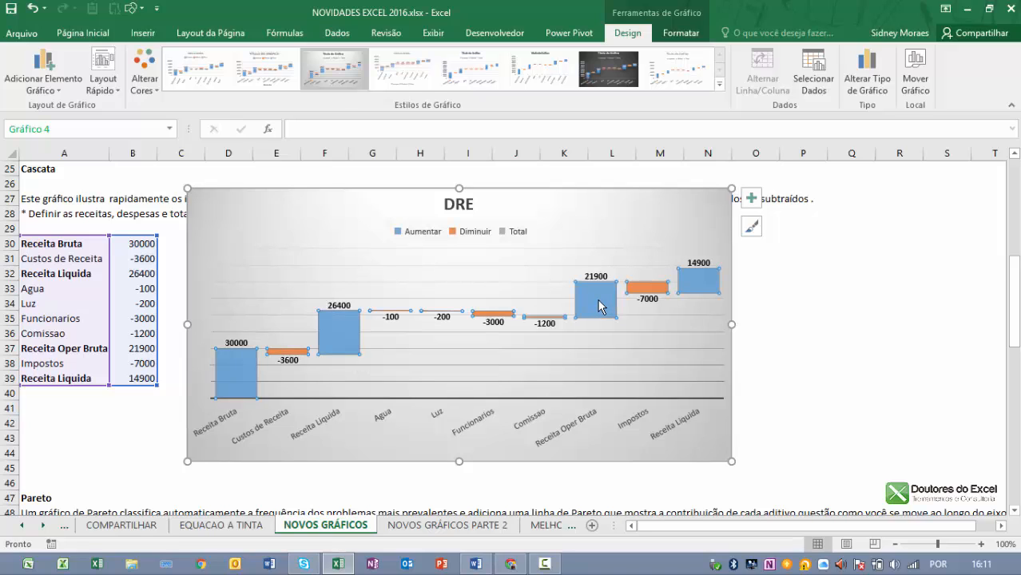
pyautogui.click(704, 283)
pyautogui.doubleClick(703, 282)
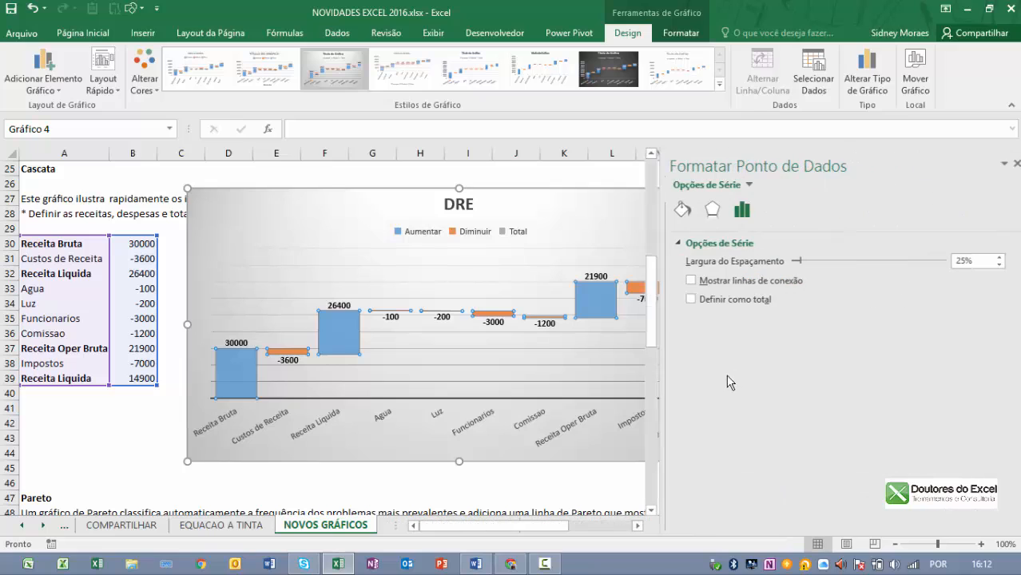
pyautogui.click(1010, 163)
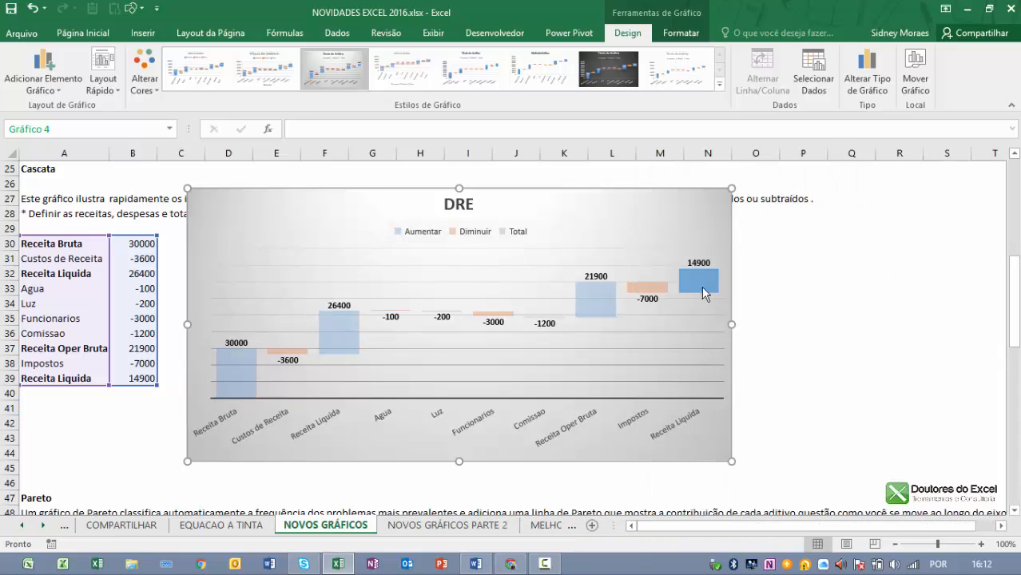
# - Widen the DRE chart to the end of column O and set its first Receita Liquida bar as a total
pyautogui.moveTo(731, 324); pyautogui.dragTo(779, 323)
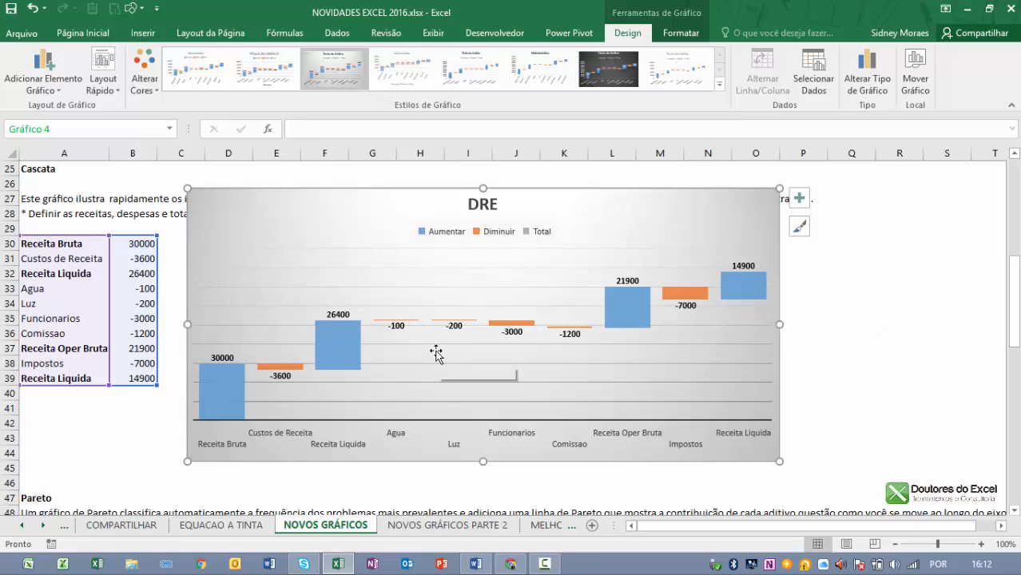
pyautogui.click(336, 342)
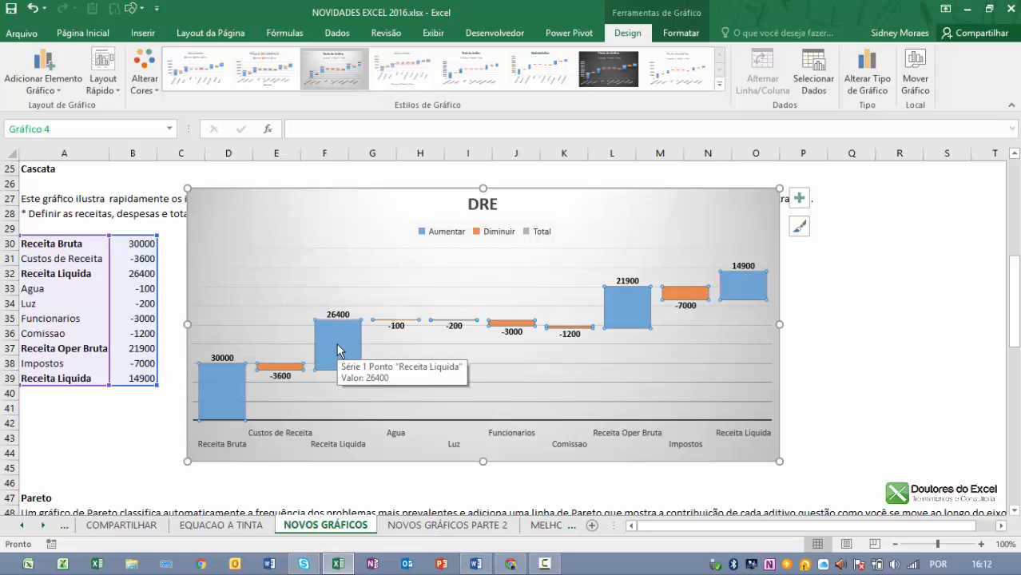
pyautogui.click(336, 349)
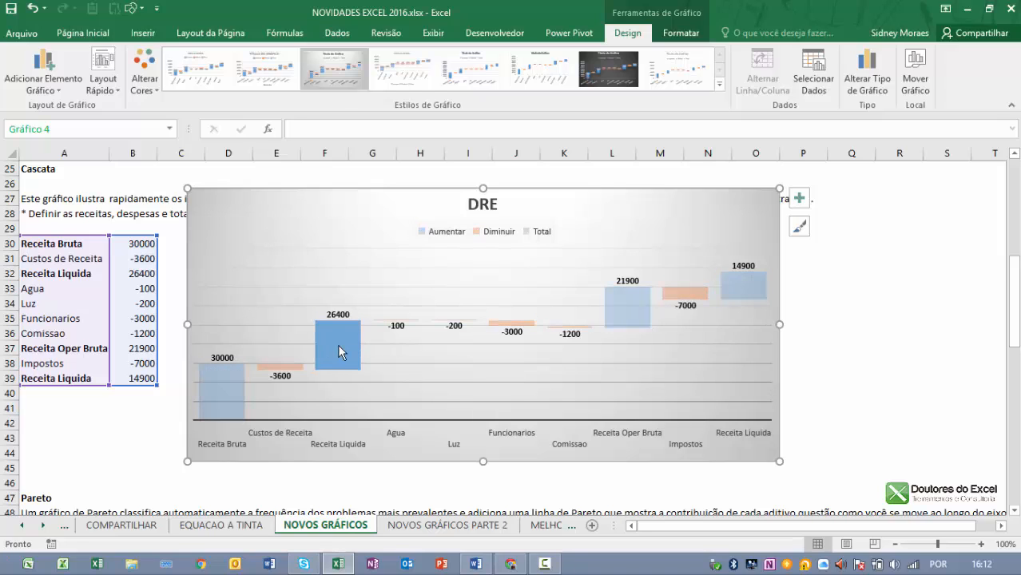
pyautogui.rightClick(345, 340)
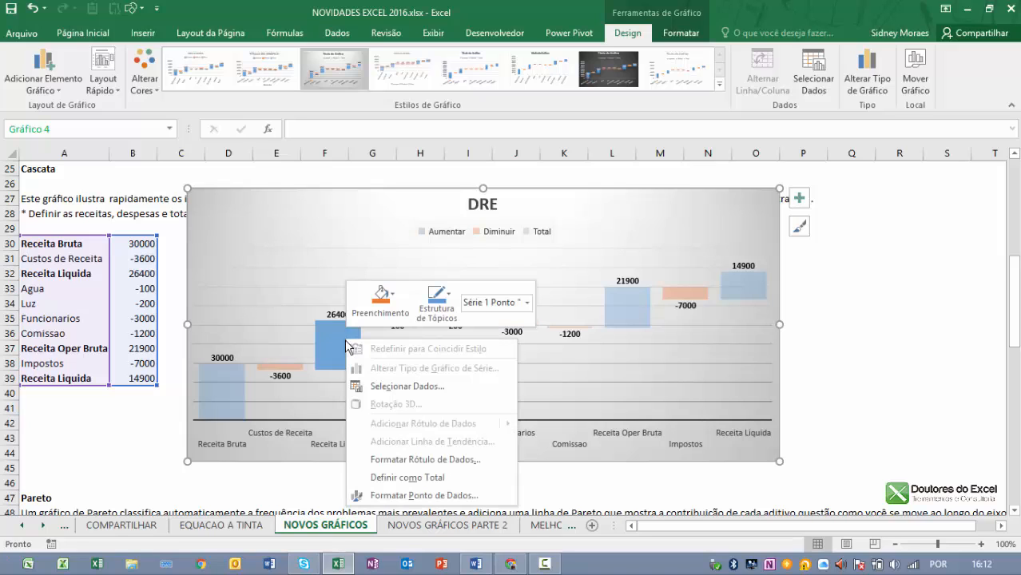
pyautogui.click(460, 478)
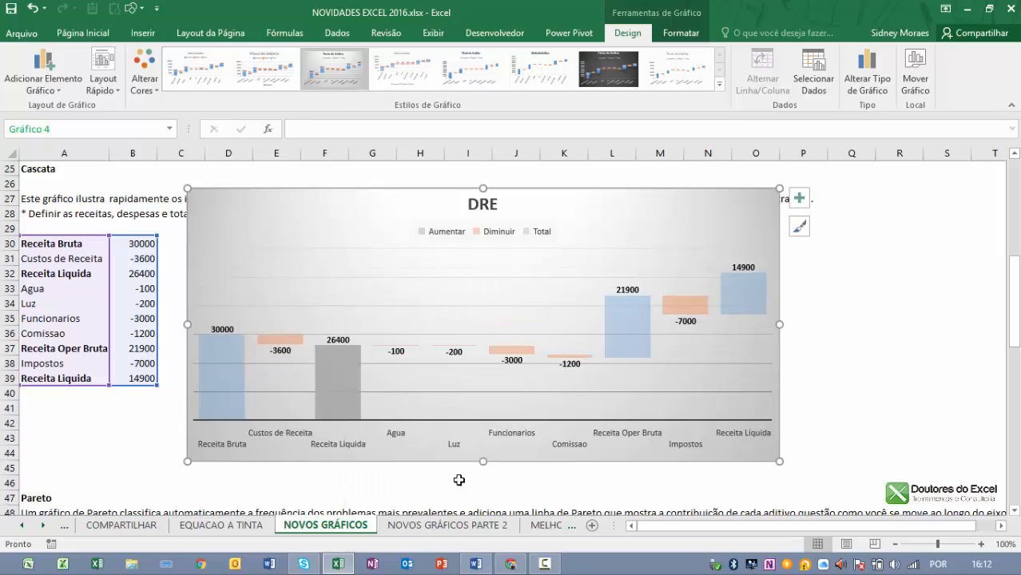
# - Set the Receita Oper Bruta bar and the final Receita Liquida bar of the DRE chart as totals
pyautogui.click(633, 331)
pyautogui.rightClick(632, 330)
pyautogui.click(684, 471)
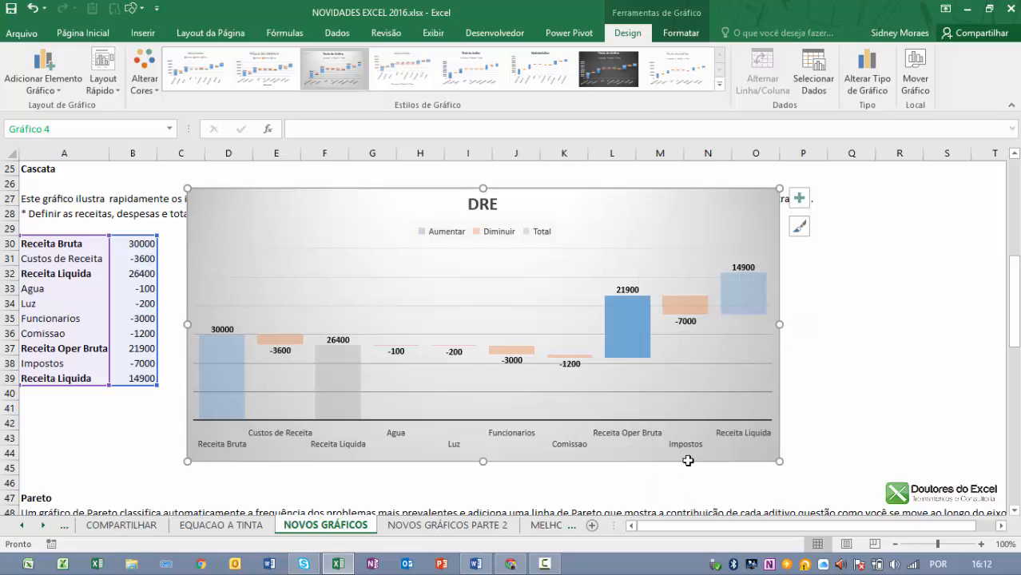
pyautogui.click(745, 307)
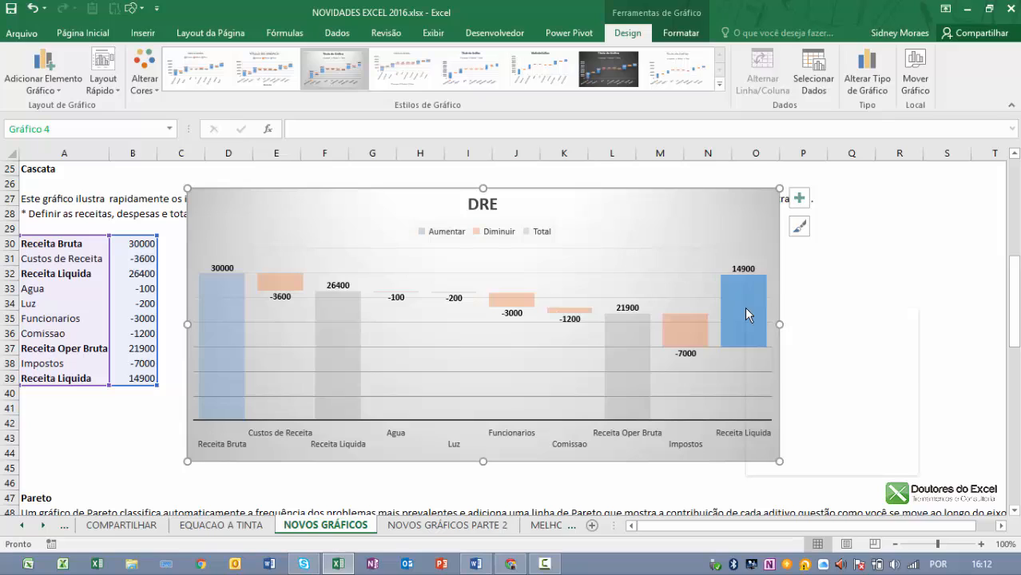
pyautogui.rightClick(745, 307)
pyautogui.click(791, 442)
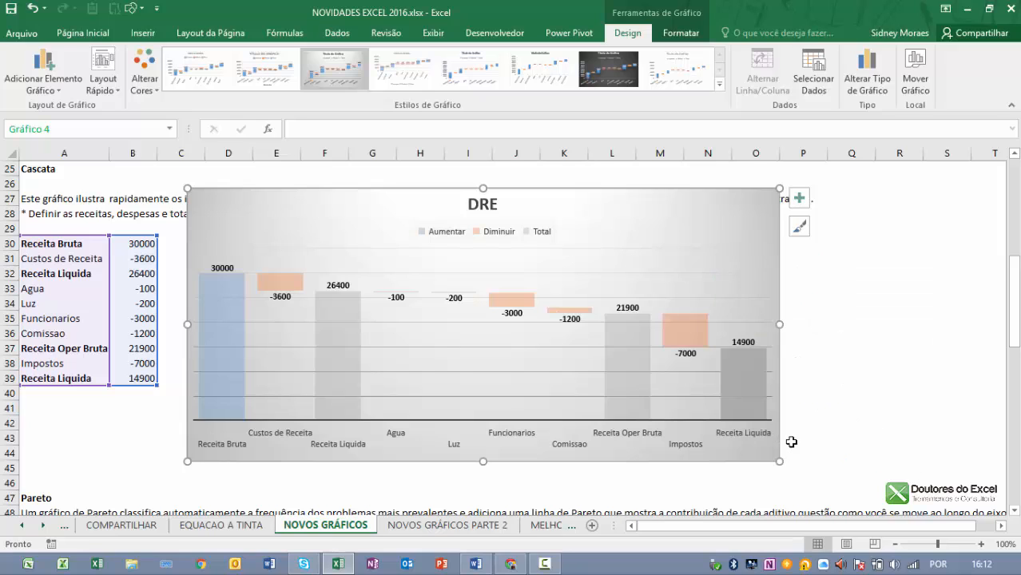
pyautogui.click(861, 352)
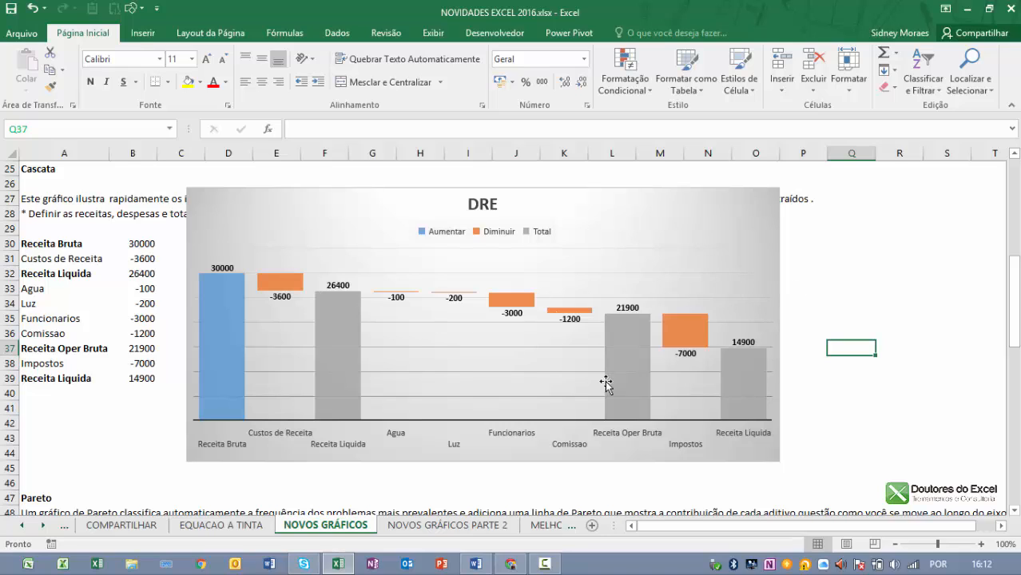
# - Review the DRE waterfall bars and examine the defect names and quantities in the Pareto section's table
pyautogui.moveTo(217, 280)
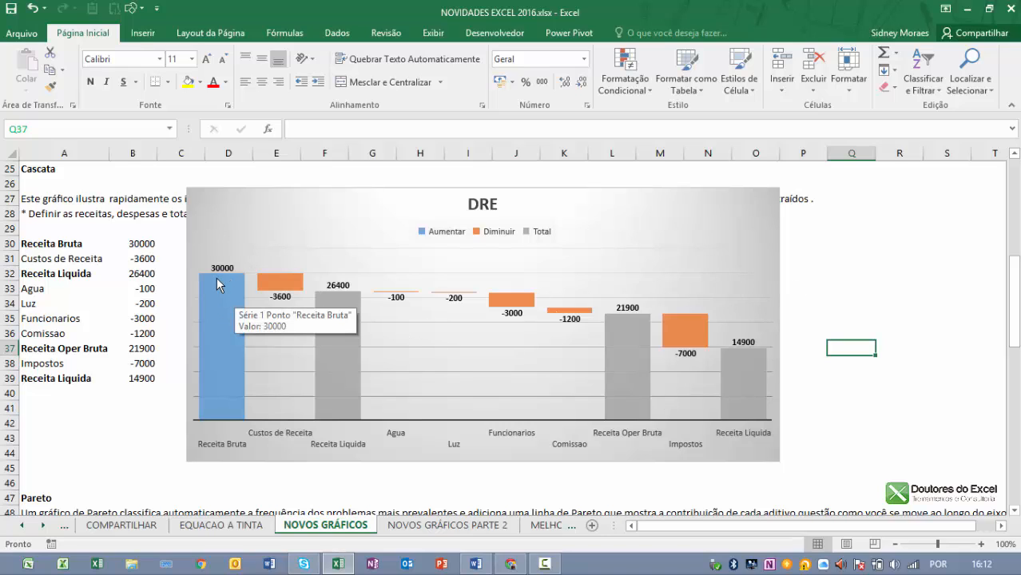
pyautogui.moveTo(286, 304)
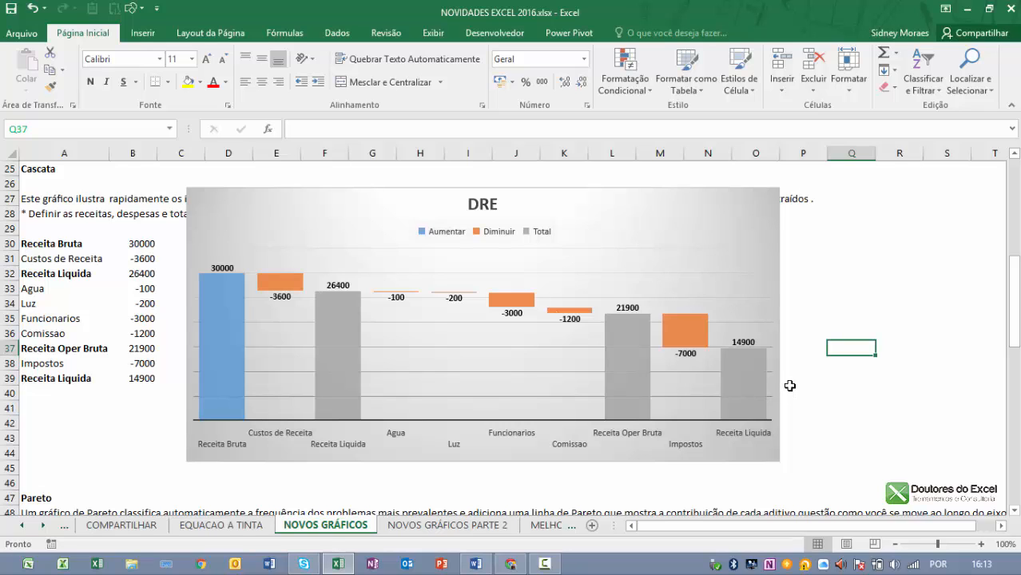
pyautogui.scroll(-6, 789, 386)
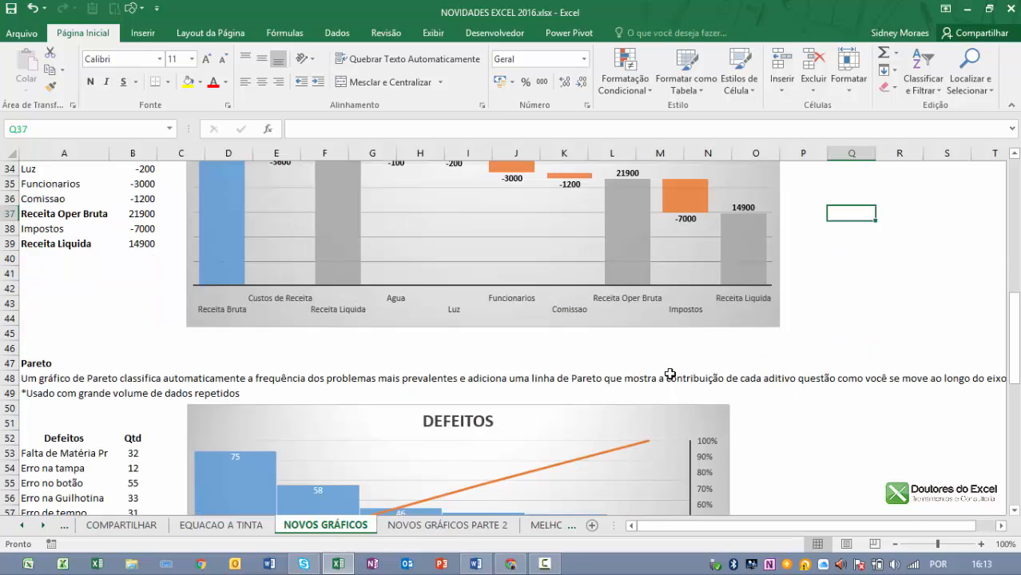
pyautogui.scroll(-1, 653, 382)
pyautogui.scroll(1, 653, 373)
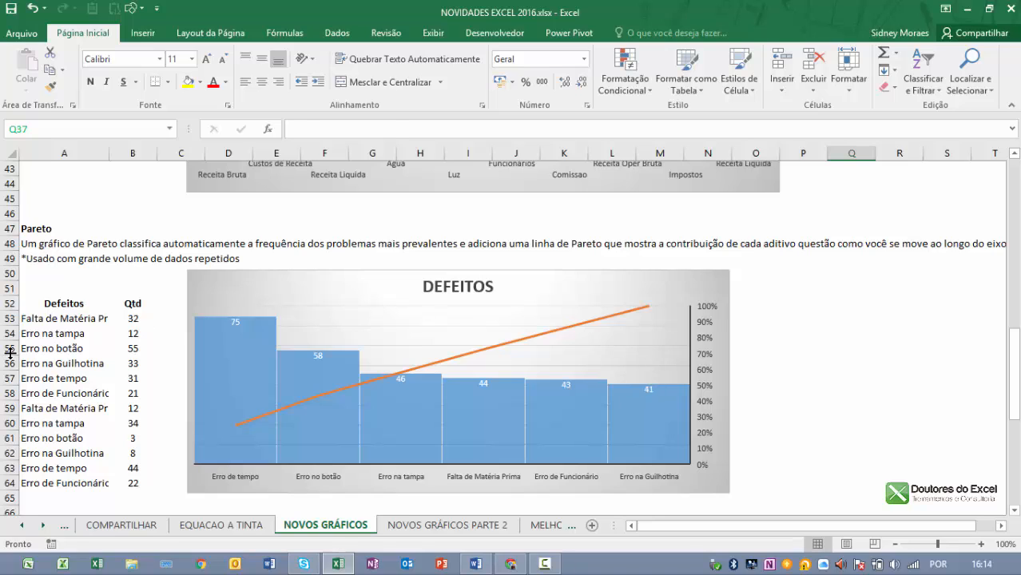
pyautogui.click(35, 319)
pyautogui.click(126, 319)
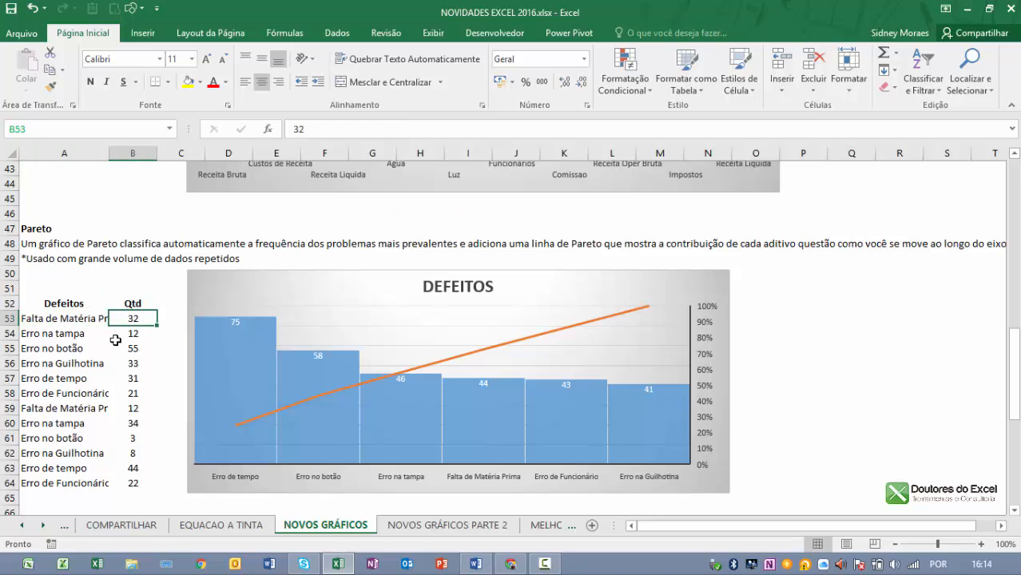
pyautogui.click(69, 338)
pyautogui.click(61, 352)
pyautogui.click(64, 364)
pyautogui.click(64, 379)
pyautogui.click(65, 393)
pyautogui.click(66, 406)
pyautogui.click(67, 417)
pyautogui.click(64, 469)
pyautogui.click(70, 483)
pyautogui.moveTo(132, 483); pyautogui.dragTo(136, 319)
# - Insert a Pareto chart from the defect data in A53:B64, enlarge it and place it over the existing DEFEITOS chart
pyautogui.moveTo(74, 319); pyautogui.dragTo(133, 486)
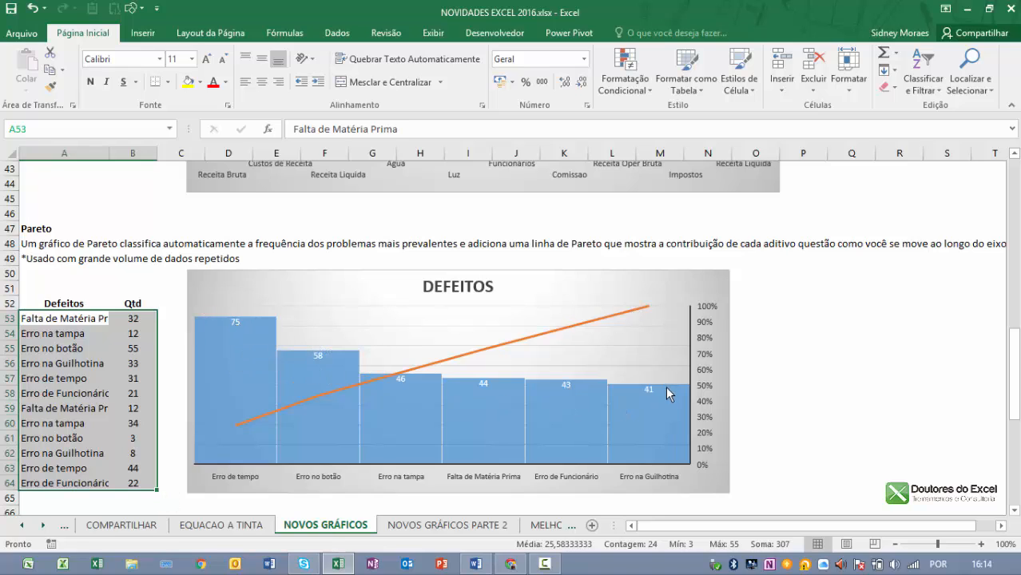
pyautogui.moveTo(670, 393)
pyautogui.click(143, 33)
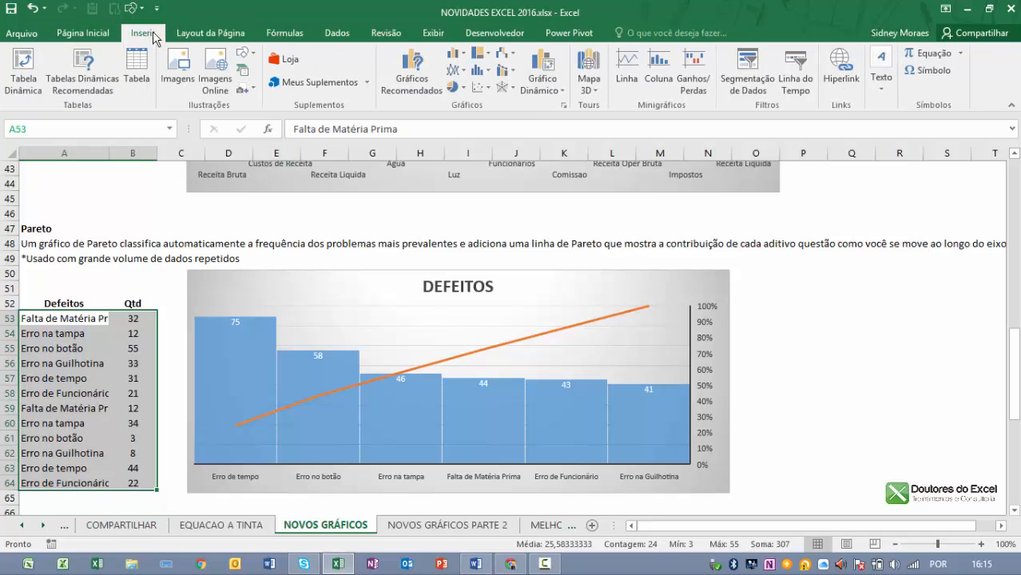
pyautogui.click(484, 71)
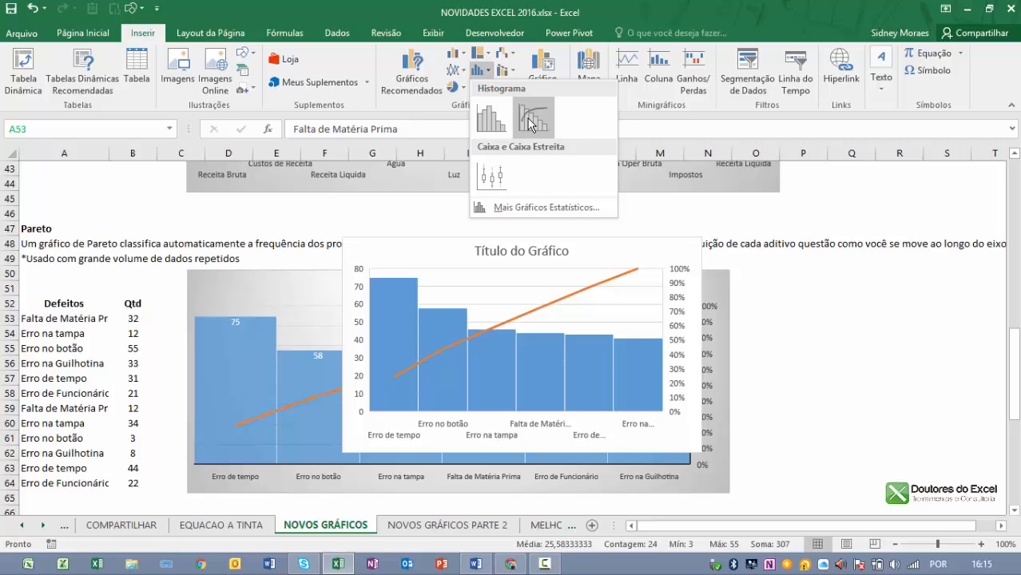
pyautogui.click(530, 122)
pyautogui.moveTo(702, 452); pyautogui.dragTo(832, 493)
pyautogui.moveTo(342, 297); pyautogui.dragTo(265, 288)
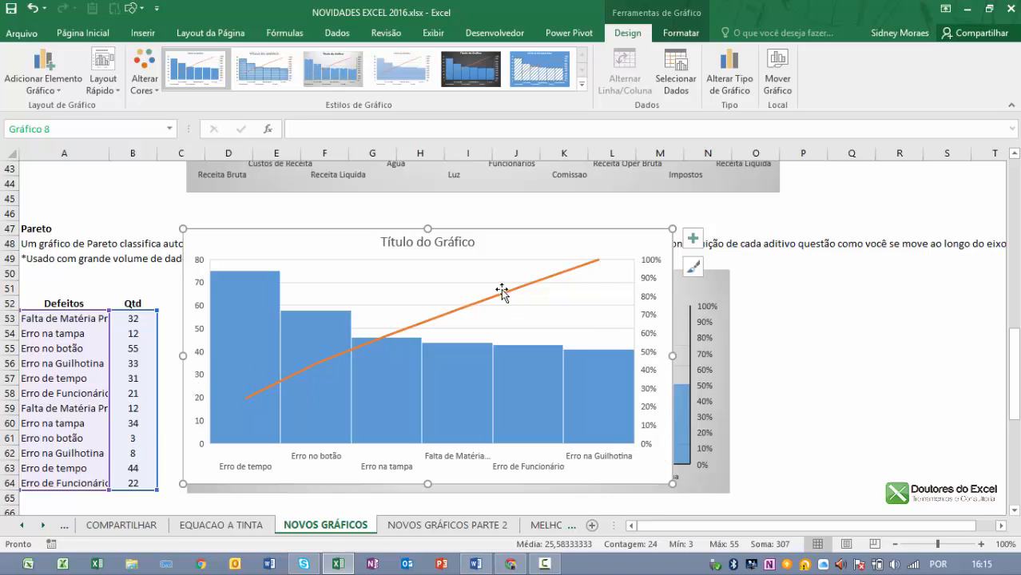
# - Apply the third chart style with grey gradient background to the new Pareto chart and select its placeholder title text
pyautogui.click(694, 267)
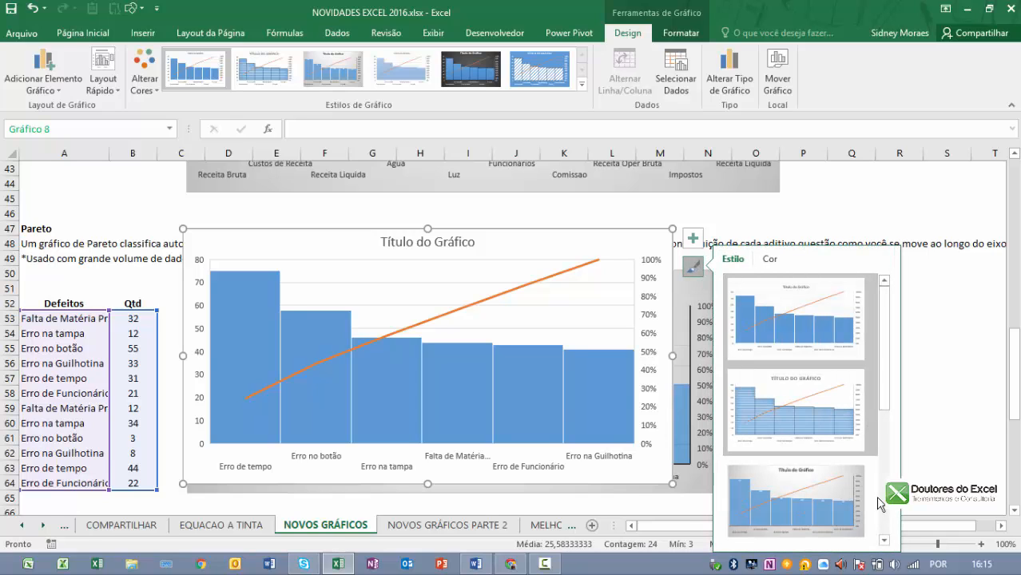
pyautogui.click(824, 492)
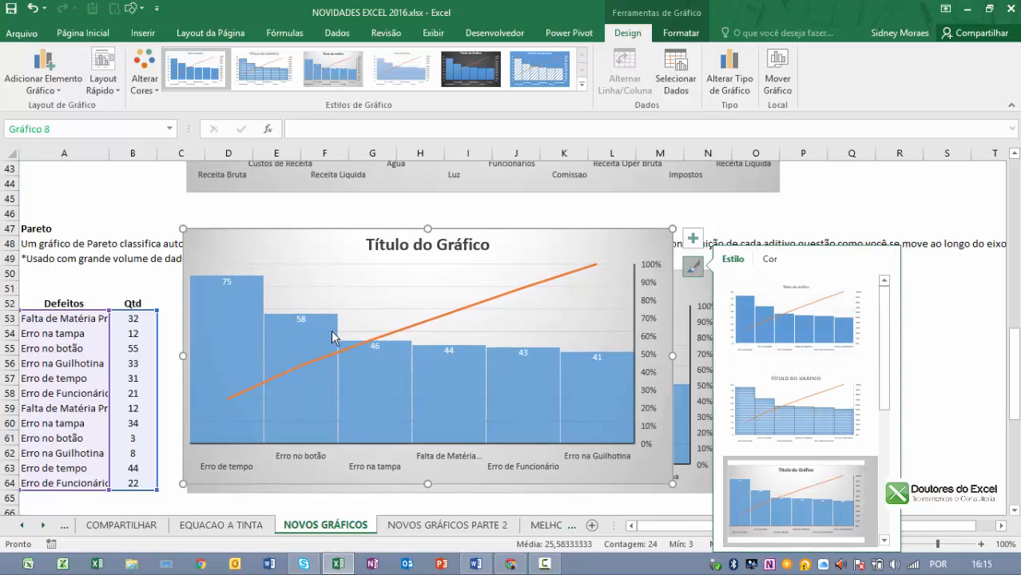
pyautogui.click(412, 247)
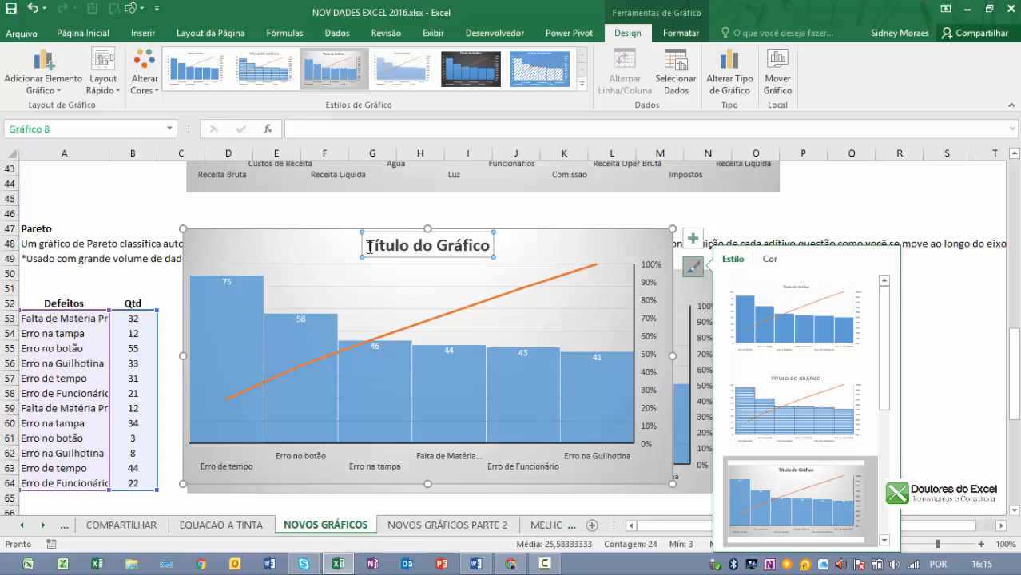
pyautogui.moveTo(408, 248); pyautogui.dragTo(491, 249)
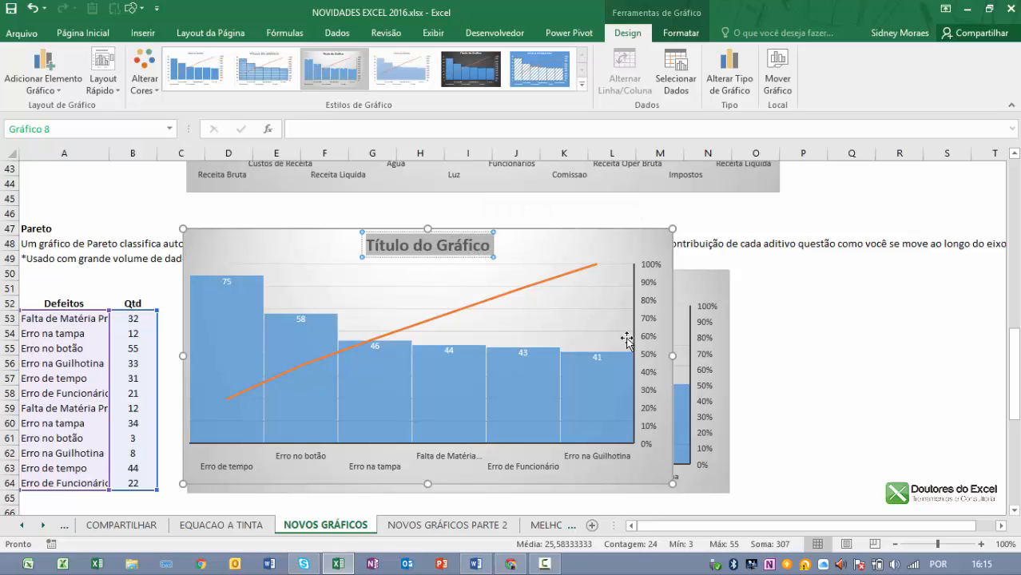
# - Check the Pareto option among the statistical chart types and view the TreeMap section further down the sheet
pyautogui.click(144, 33)
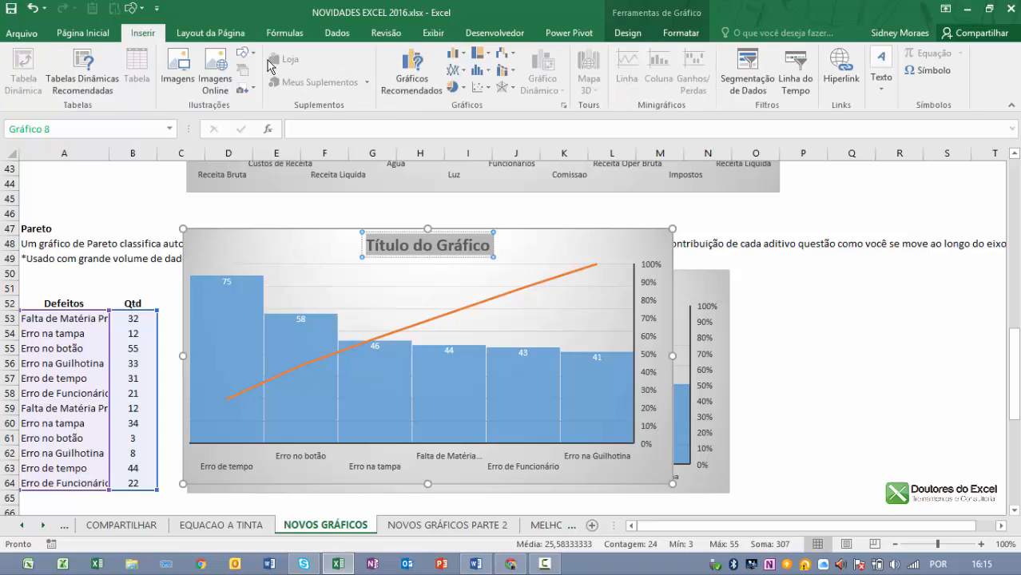
pyautogui.click(483, 70)
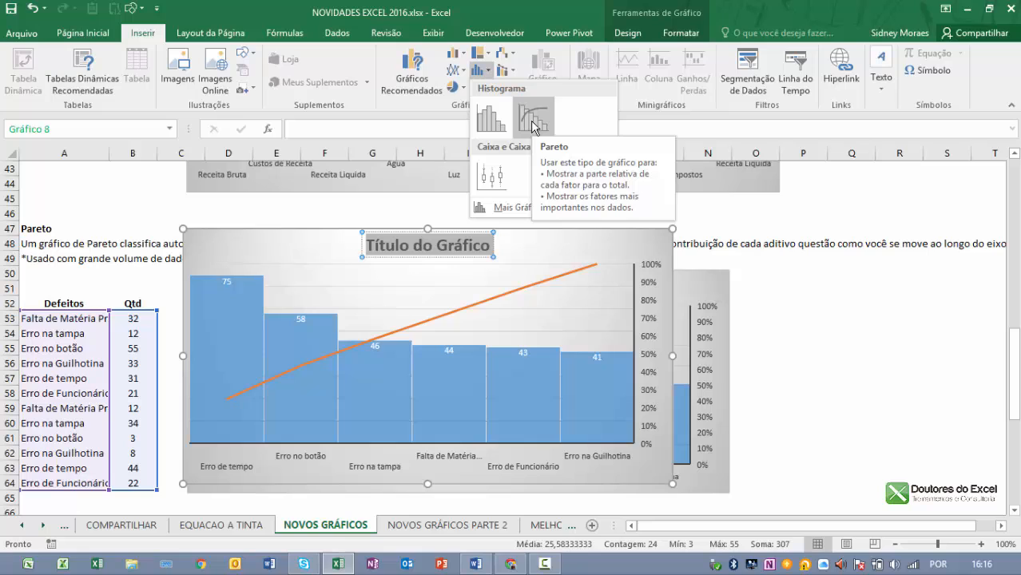
pyautogui.click(863, 373)
pyautogui.scroll(-1, 423, 324)
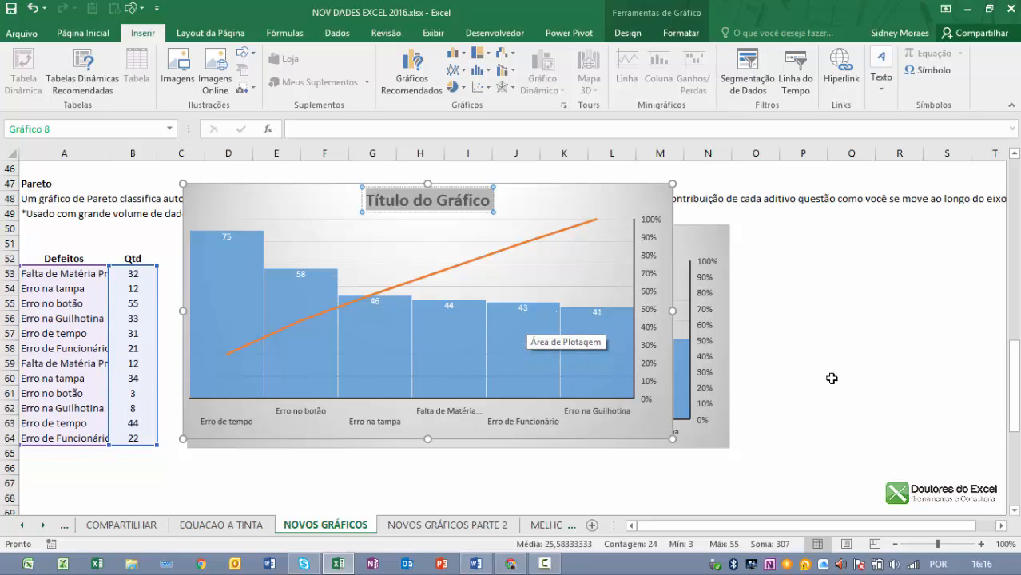
pyautogui.scroll(-7, 825, 381)
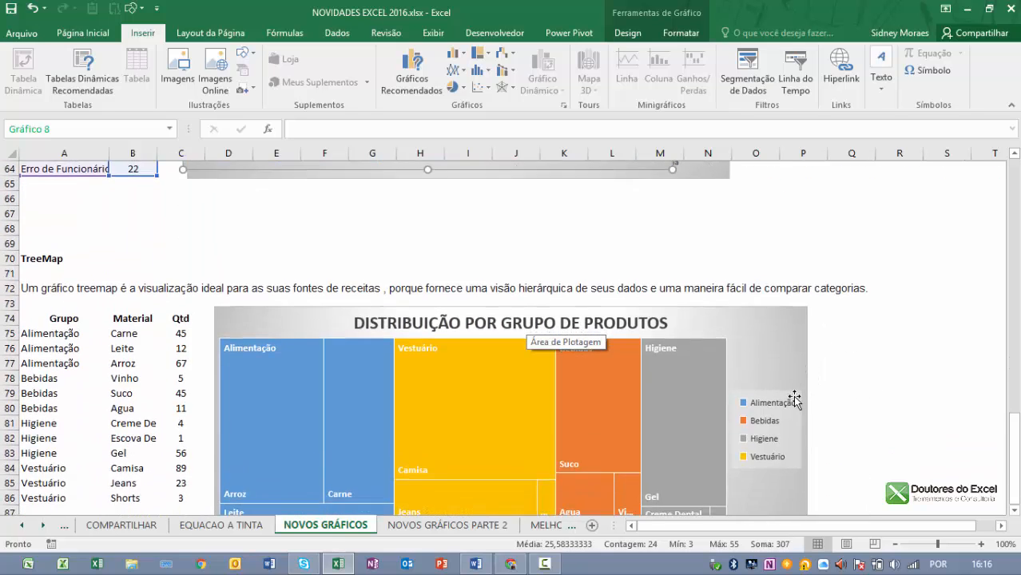